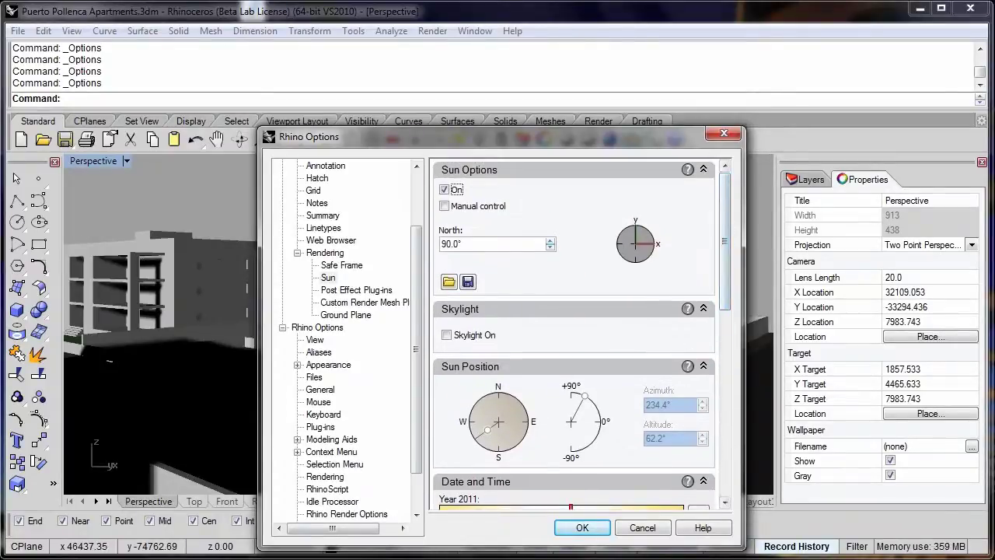
Apply the enabled sun together with the skylight, and render the exterior Perspective view
{"action": "left_click", "coordinate": [583, 527]}
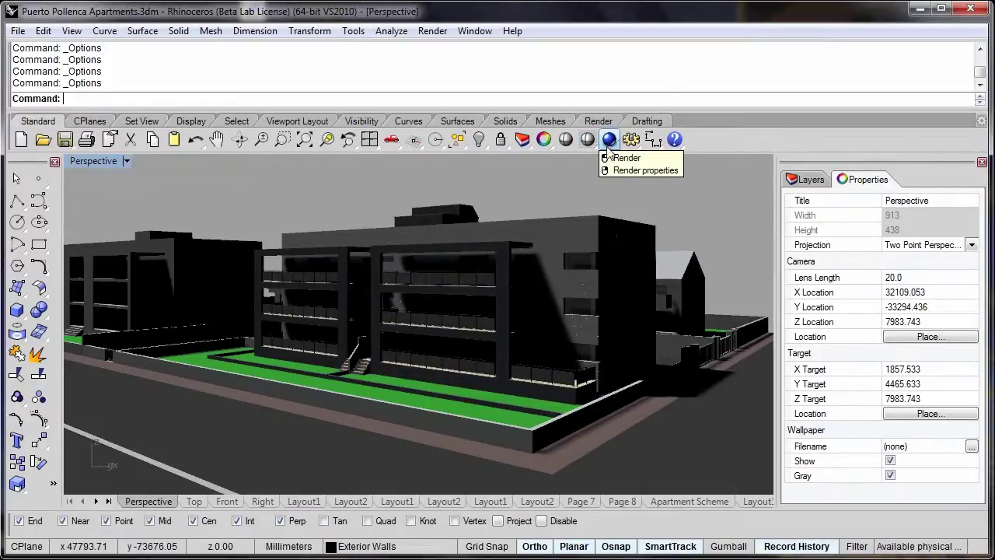
{"action": "left_click", "coordinate": [632, 140]}
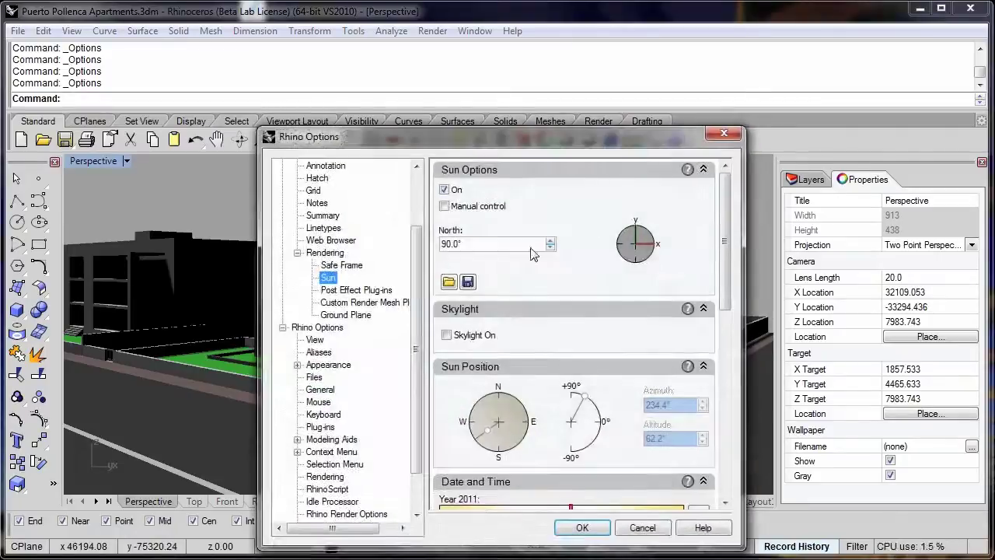
{"action": "left_click", "coordinate": [447, 336]}
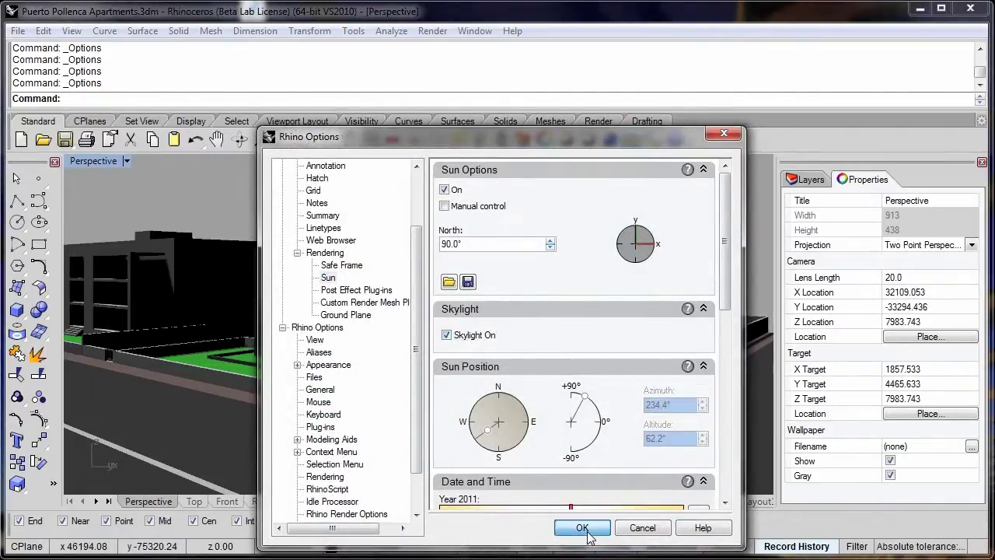
{"action": "left_click", "coordinate": [583, 528]}
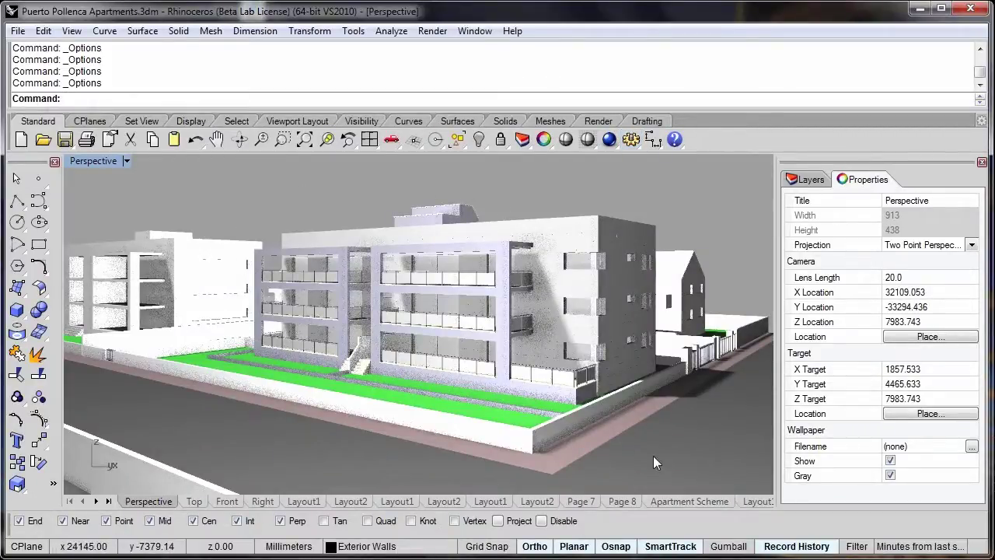
{"action": "left_click", "coordinate": [609, 140]}
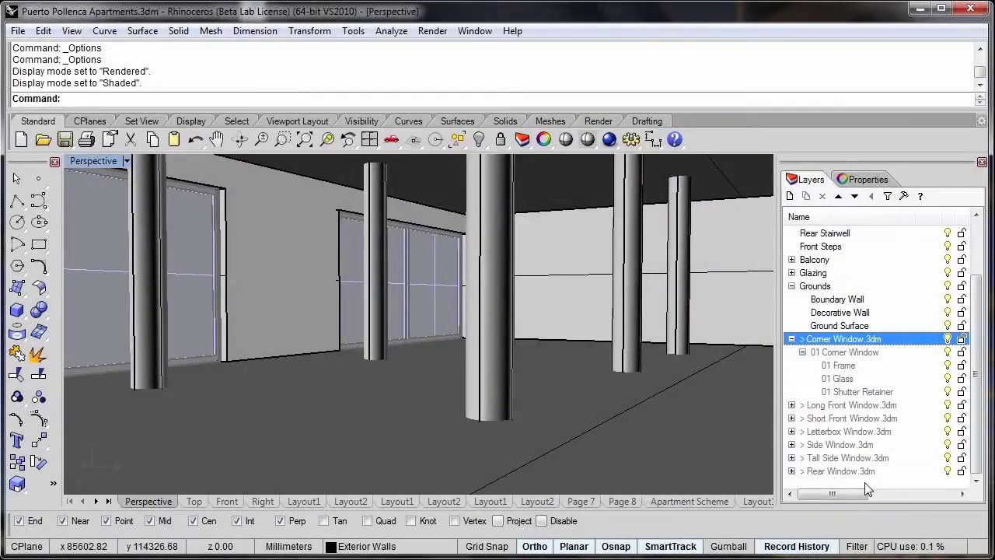
Show the interior Perspective view in Rendered display mode and switch it on to RenderedShadows mode
{"action": "left_click", "coordinate": [103, 162]}
{"action": "left_click", "coordinate": [109, 236]}
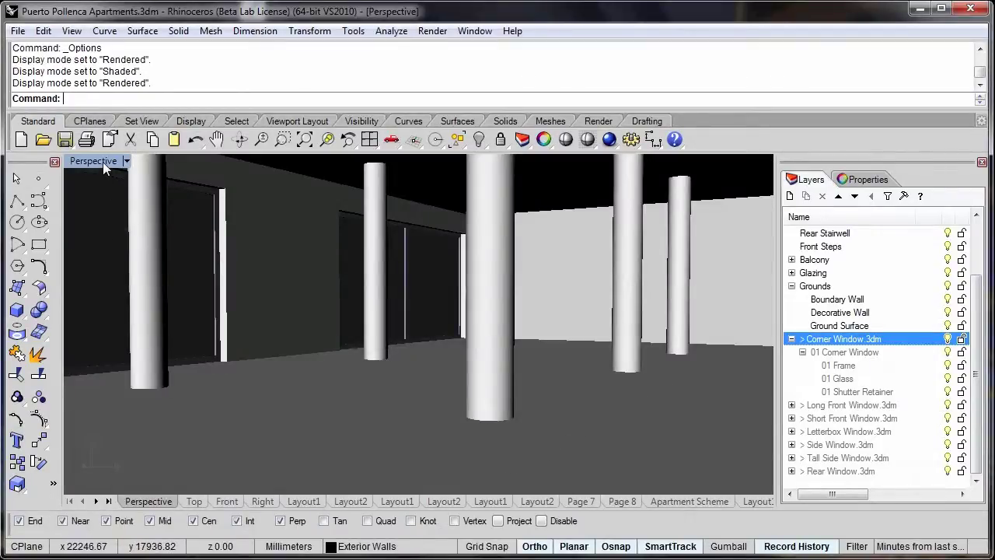
{"action": "left_click", "coordinate": [103, 162]}
{"action": "left_click", "coordinate": [107, 258]}
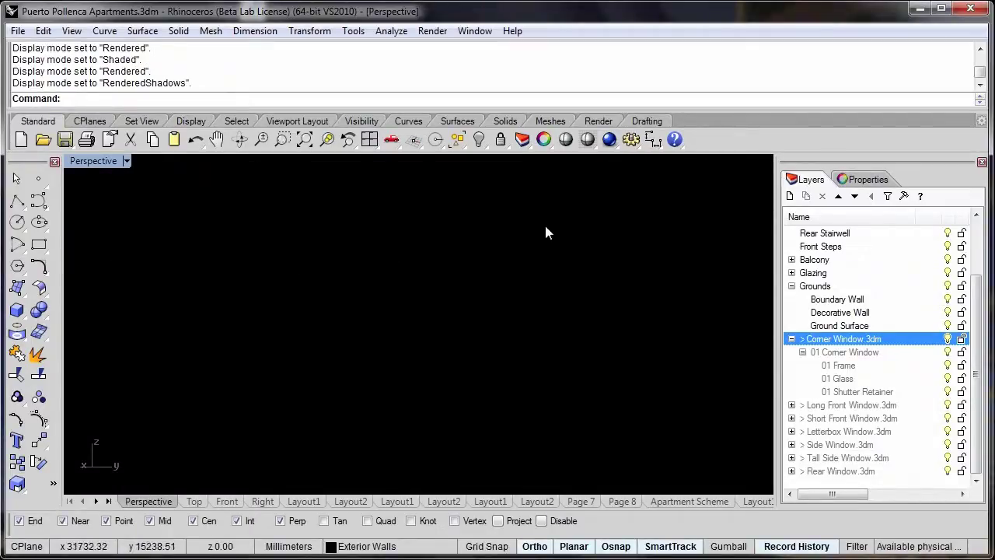
Turn on the skylight for the interior scene while keeping the sun off
{"action": "left_click", "coordinate": [632, 140]}
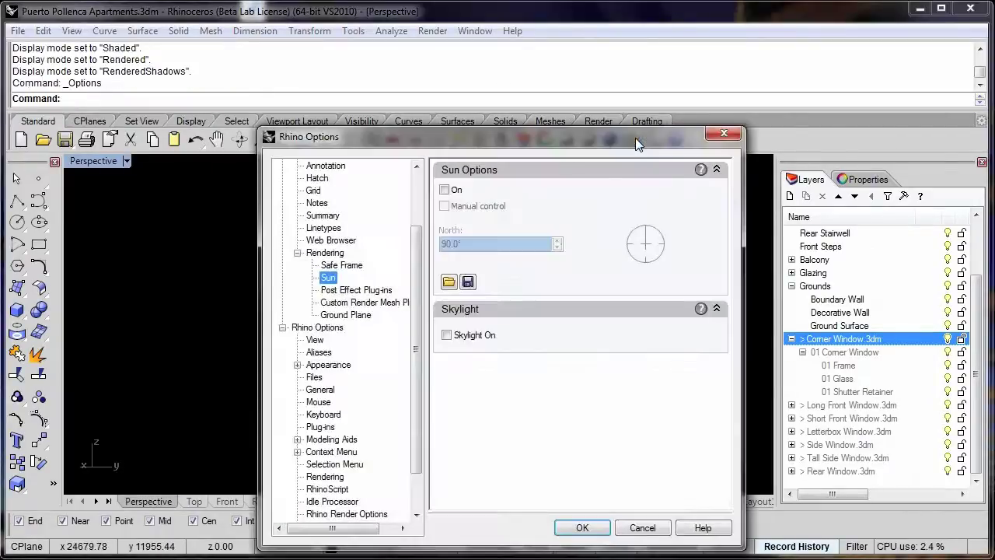
{"action": "left_click", "coordinate": [449, 336]}
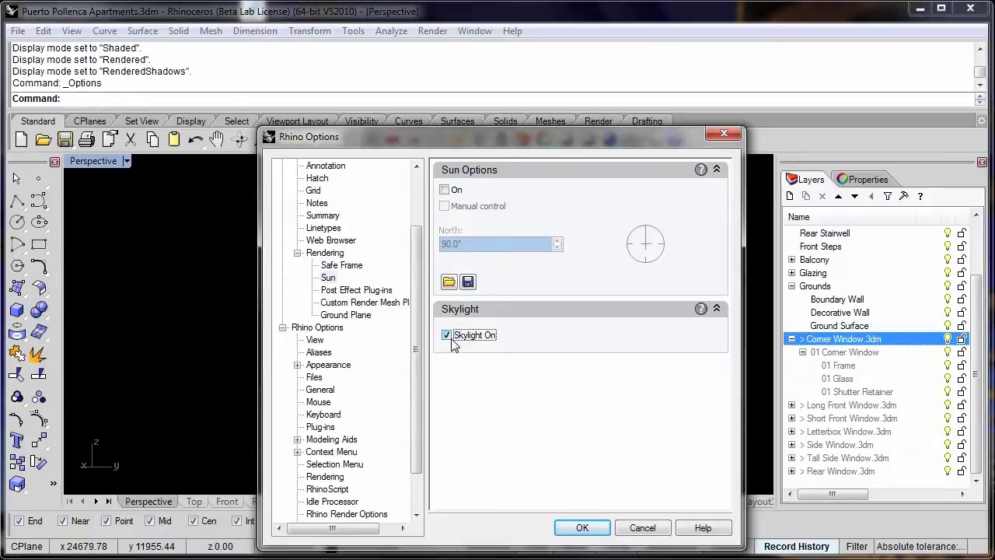
{"action": "left_click", "coordinate": [595, 529]}
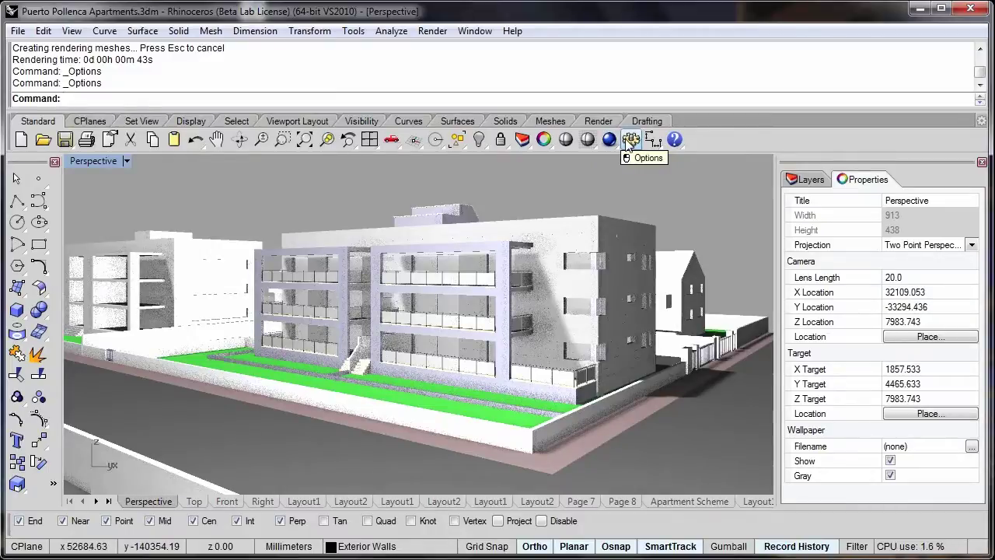
Create a new environment of type Basic Environment for the exterior scene's render background
{"action": "left_click", "coordinate": [629, 141]}
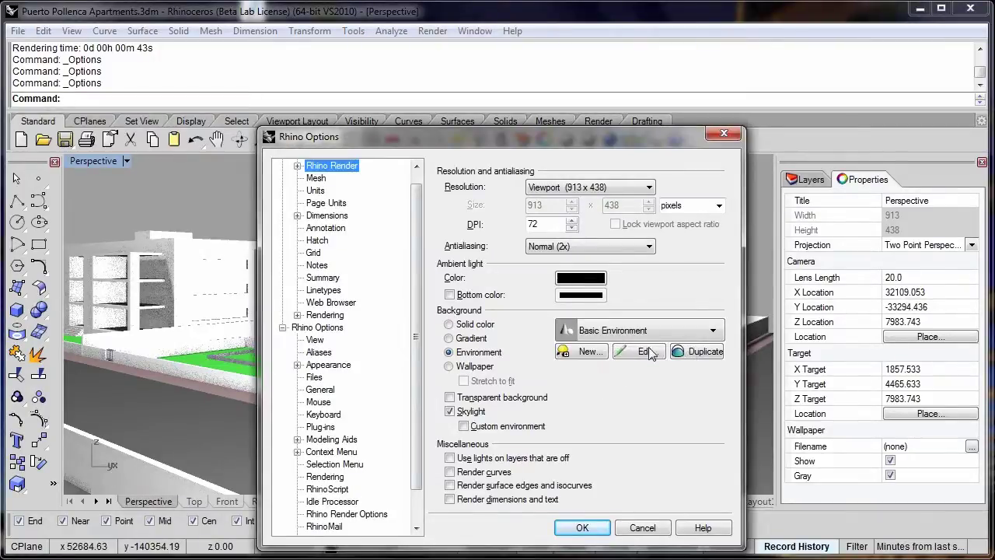
{"action": "left_click", "coordinate": [594, 354]}
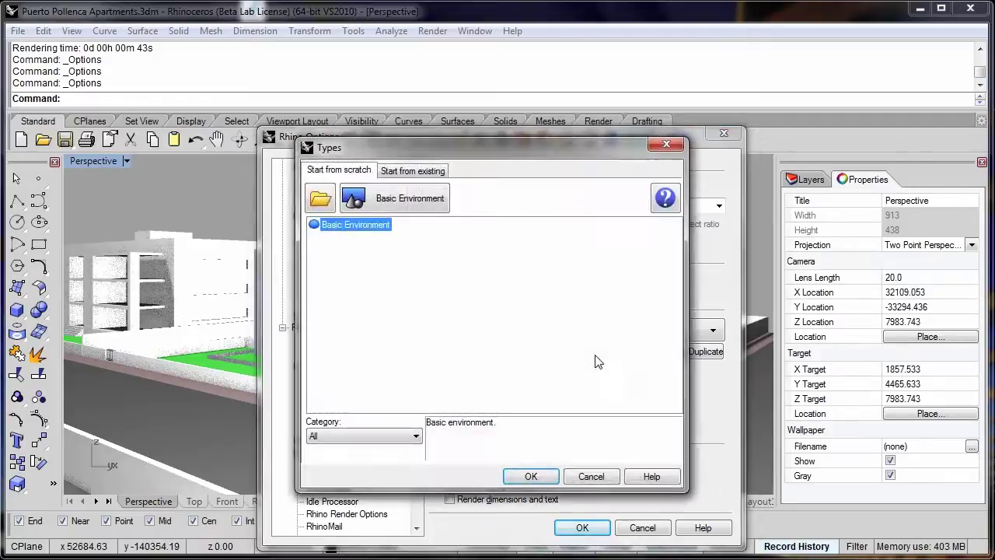
{"action": "left_click", "coordinate": [542, 482]}
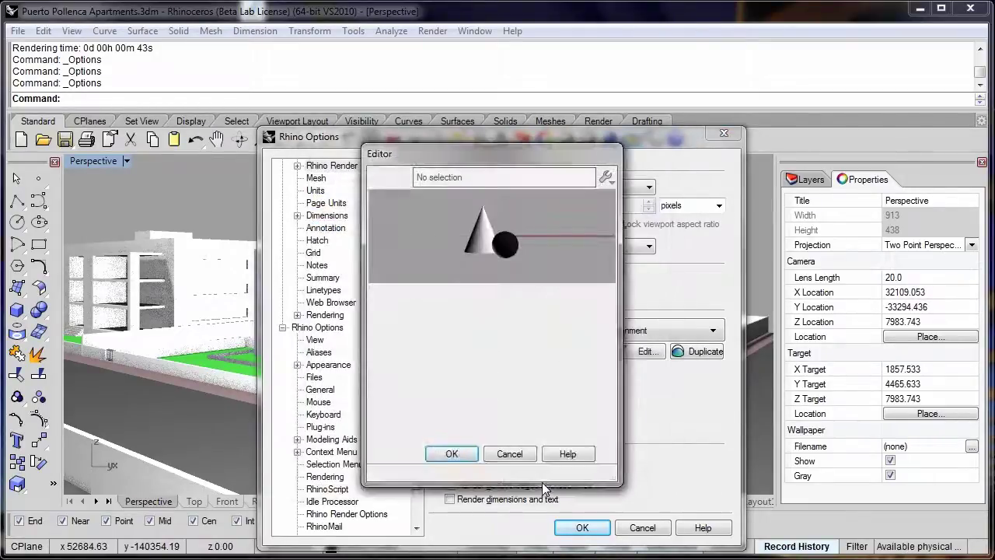
Assign the HDR file skiesv2_01.hdr as the new environment's background image and apply the render settings
{"action": "left_click", "coordinate": [449, 402]}
{"action": "left_click", "coordinate": [497, 198]}
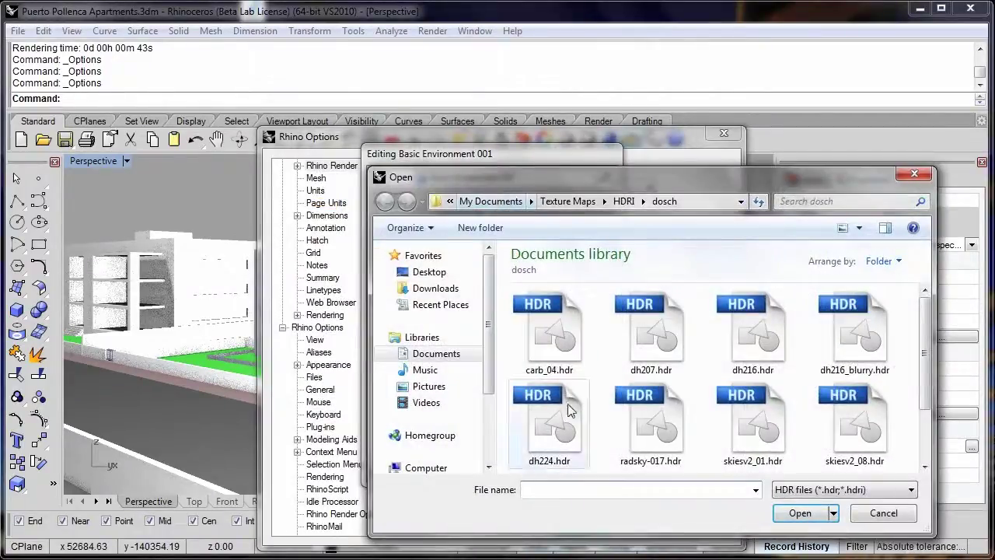
{"action": "left_click", "coordinate": [743, 439]}
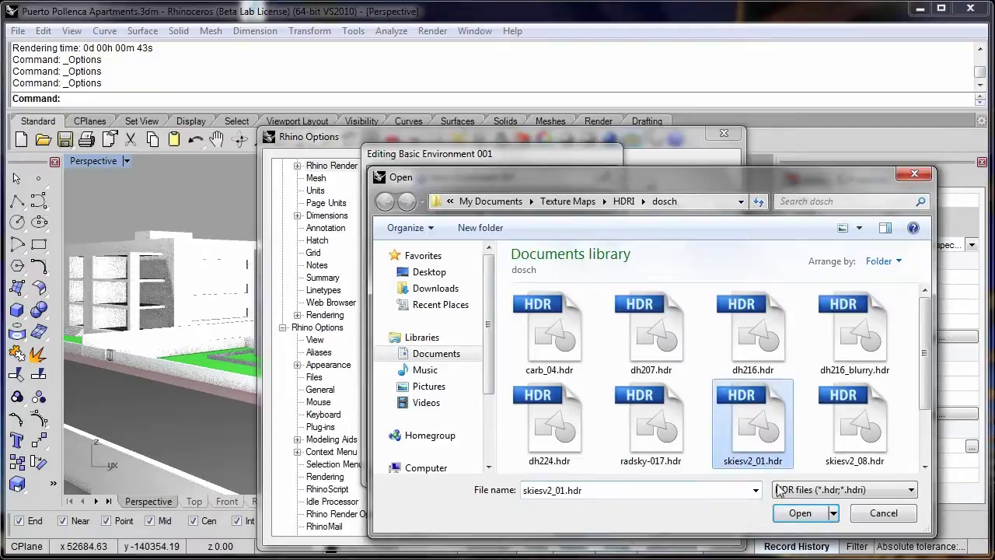
{"action": "left_click", "coordinate": [801, 513]}
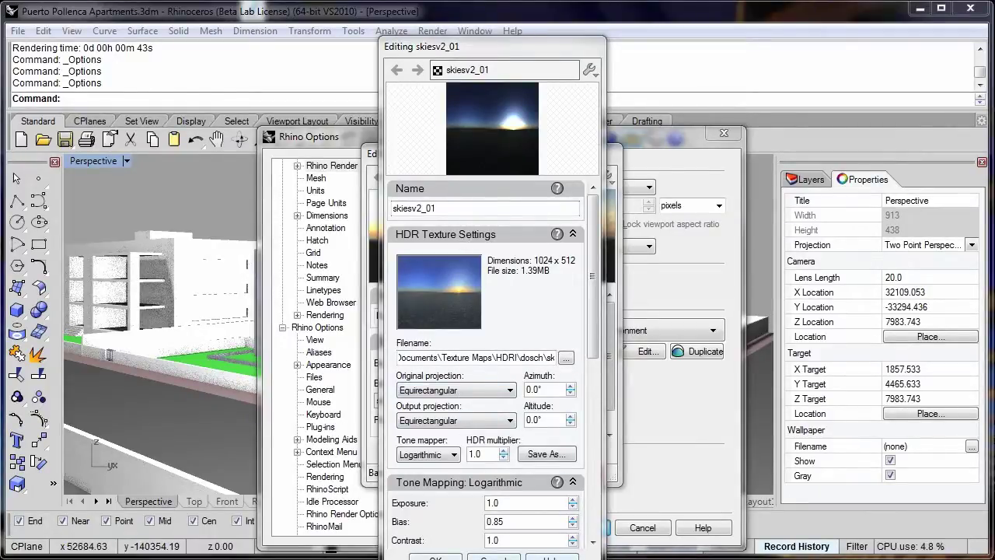
{"action": "left_click", "coordinate": [436, 558]}
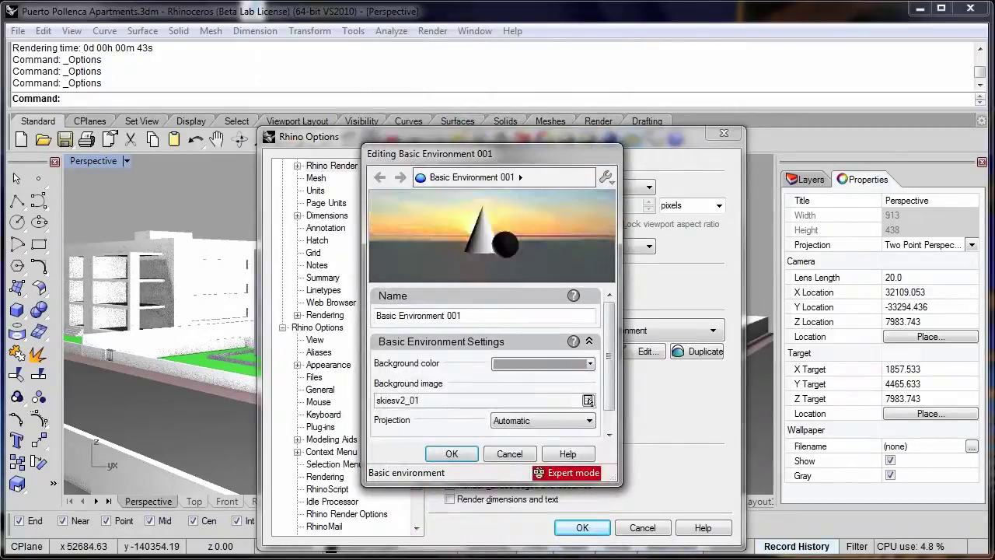
{"action": "left_click", "coordinate": [452, 455]}
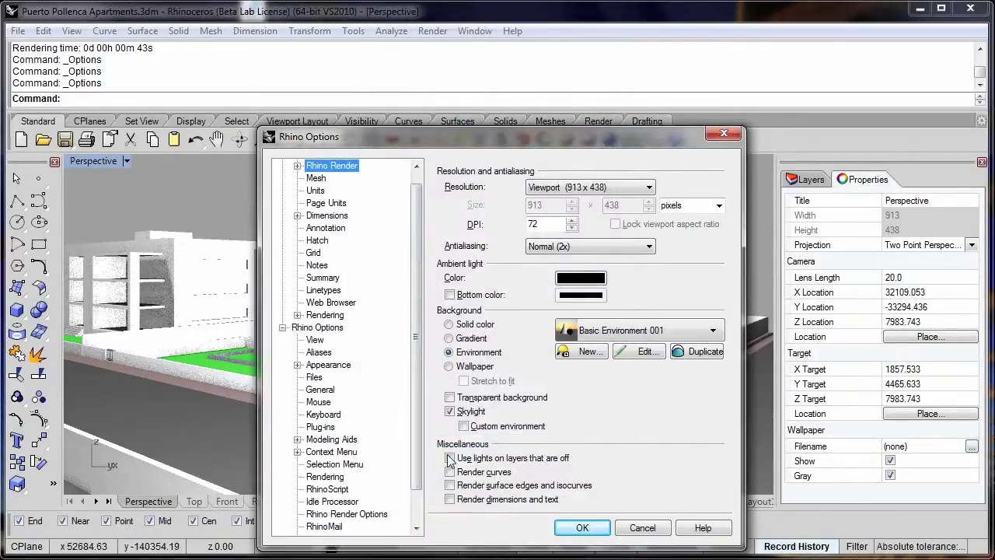
{"action": "left_click", "coordinate": [580, 530]}
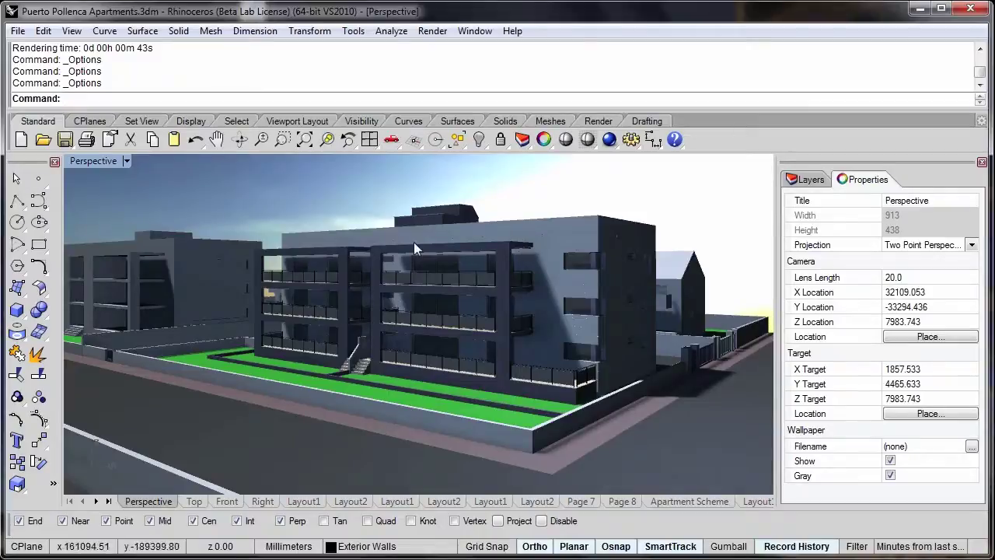
Rotate the skiesv2_01 background image by setting its azimuth to 90° and apply the environment change
{"action": "mouse_move", "coordinate": [412, 375]}
{"action": "right_mouse_down"}
{"action": "mouse_move", "coordinate": [350, 375]}
{"action": "mouse_move", "coordinate": [434, 373]}
{"action": "mouse_move", "coordinate": [426, 377]}
{"action": "right_mouse_up"}
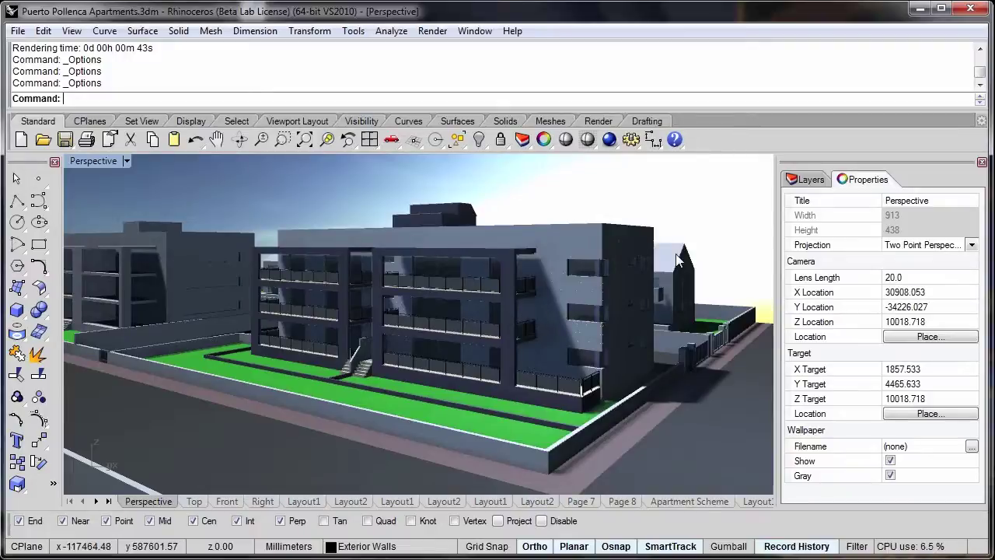
{"action": "left_click", "coordinate": [631, 140]}
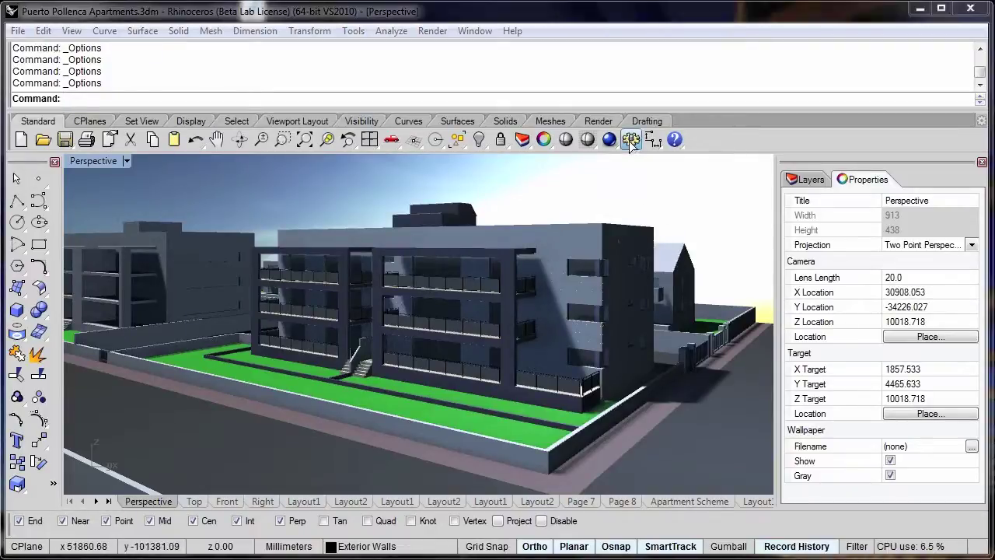
{"action": "left_click", "coordinate": [627, 352]}
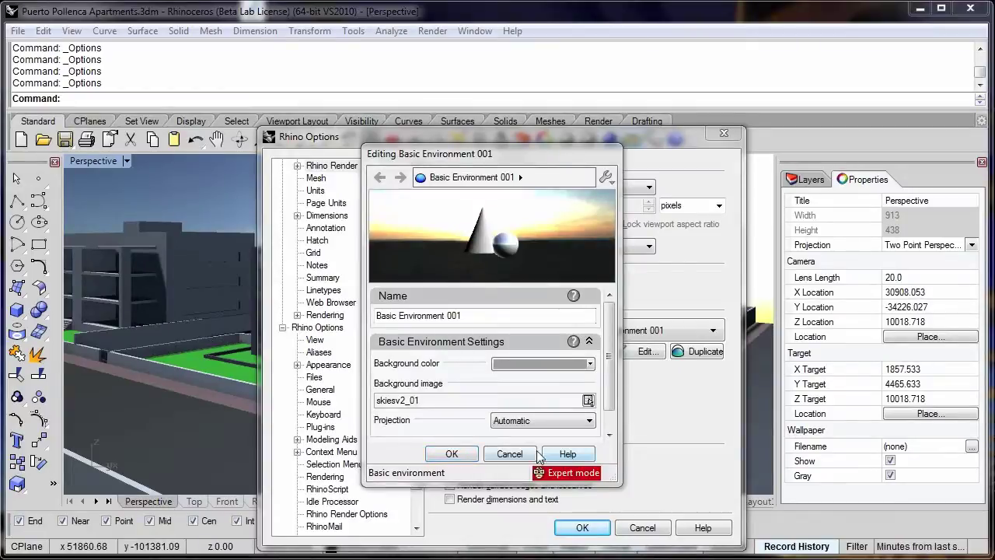
{"action": "double_click", "coordinate": [397, 403]}
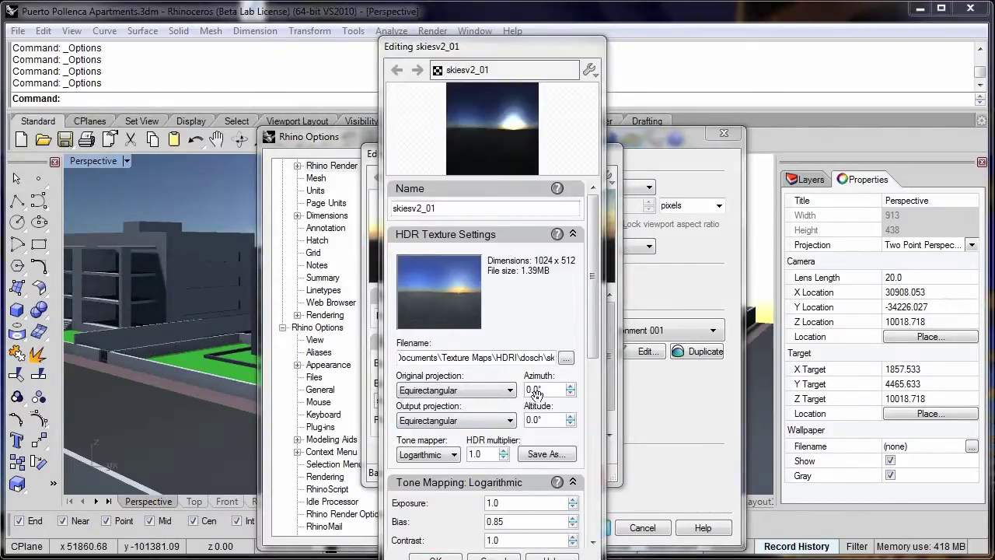
{"action": "left_click", "coordinate": [544, 391]}
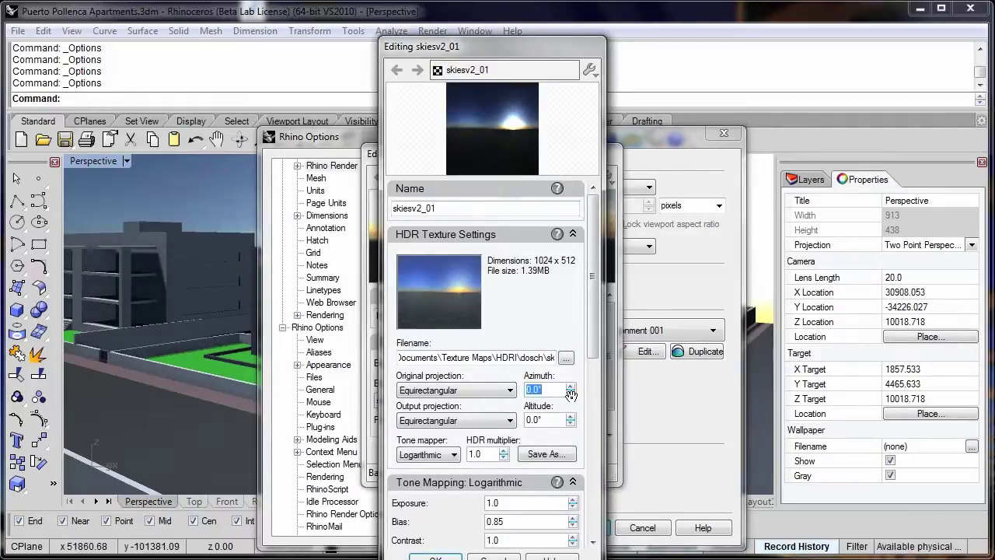
{"action": "type", "text": "90"}
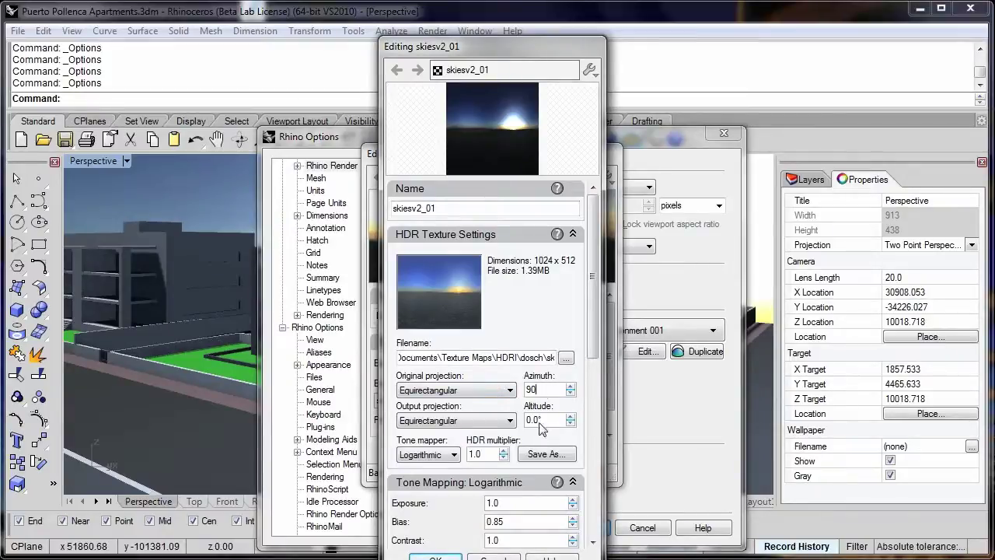
{"action": "key", "text": "Tab"}
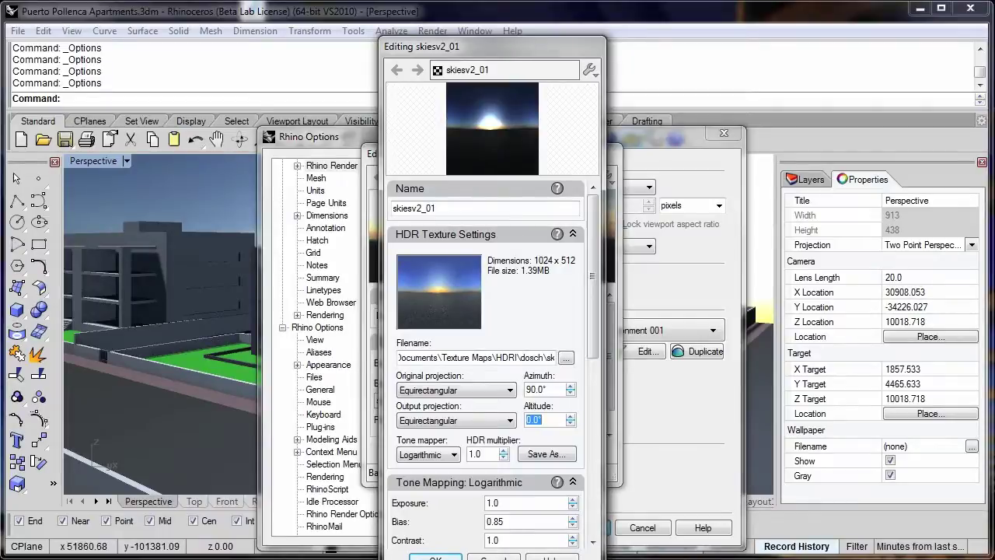
{"action": "key", "text": "Return"}
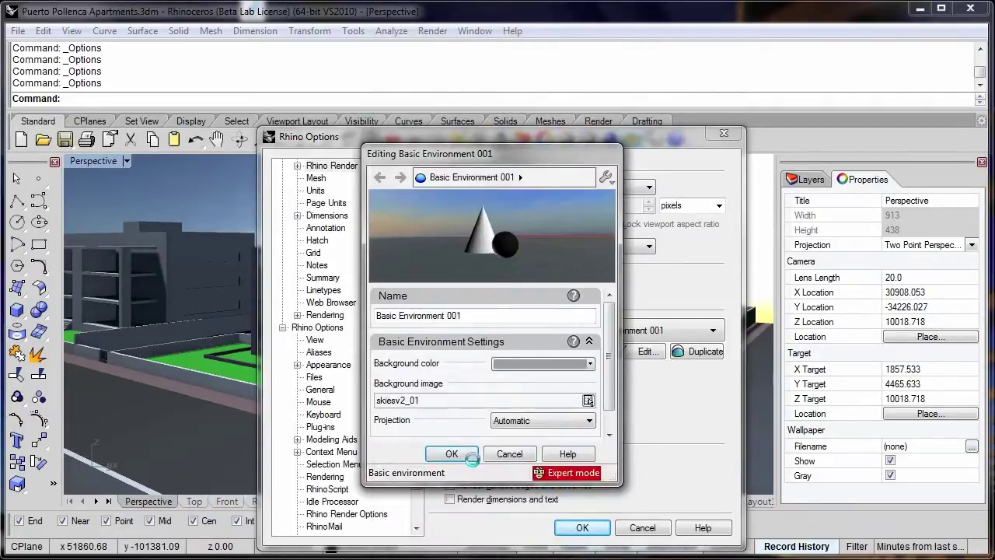
{"action": "left_click", "coordinate": [451, 454]}
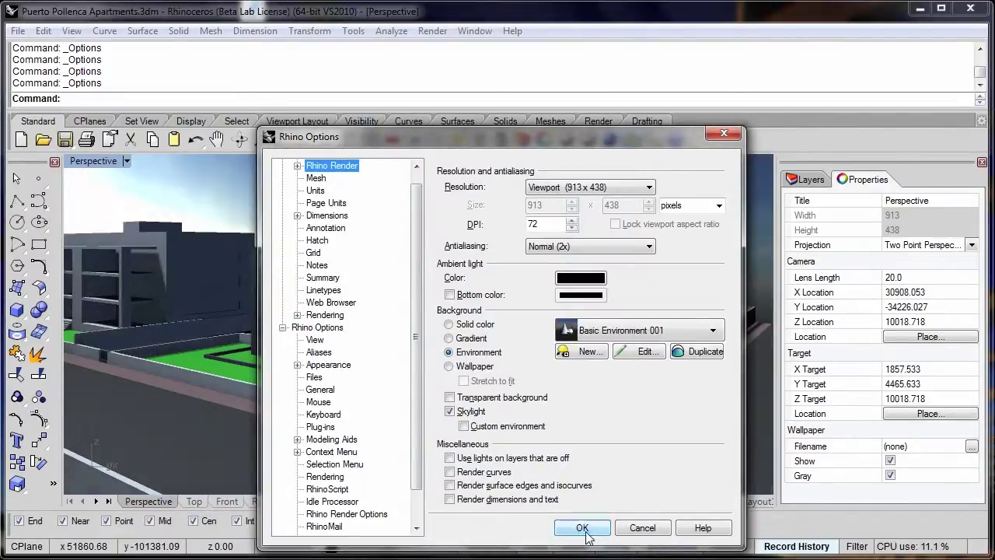
{"action": "left_click", "coordinate": [584, 528]}
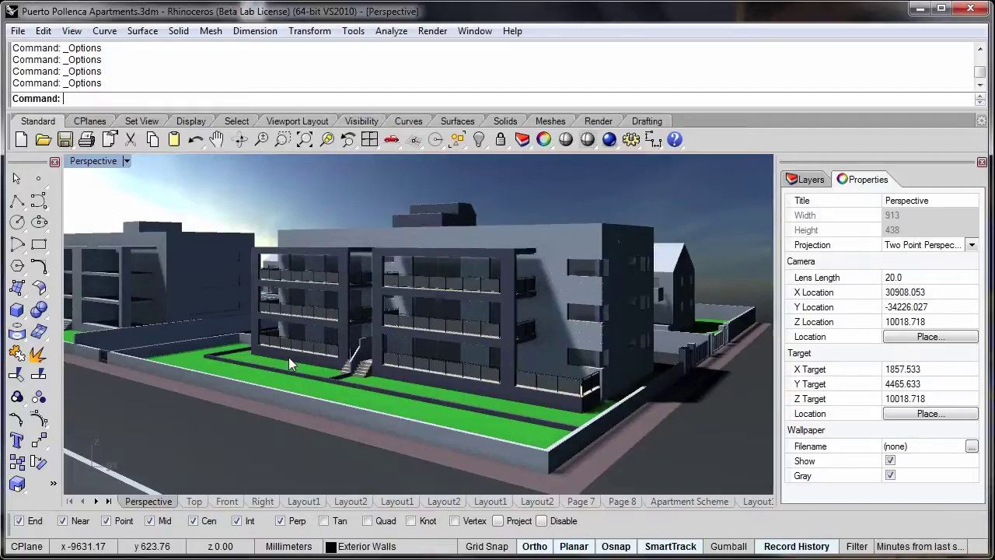
Render the Perspective view and set the rendered image's gamma correction to 1.3
{"action": "left_click", "coordinate": [608, 143]}
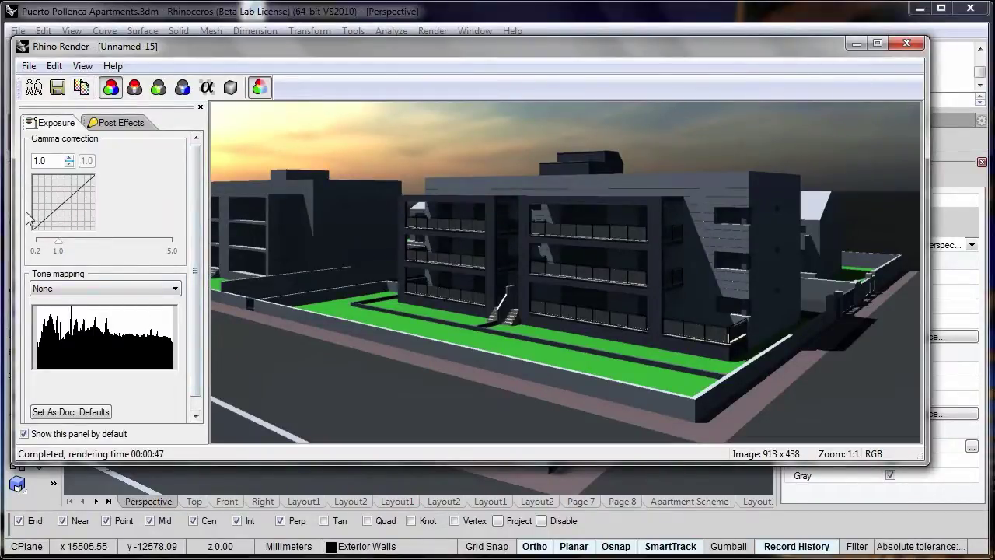
{"action": "left_click_drag", "start_coordinate": [58, 247], "coordinate": [67, 247]}
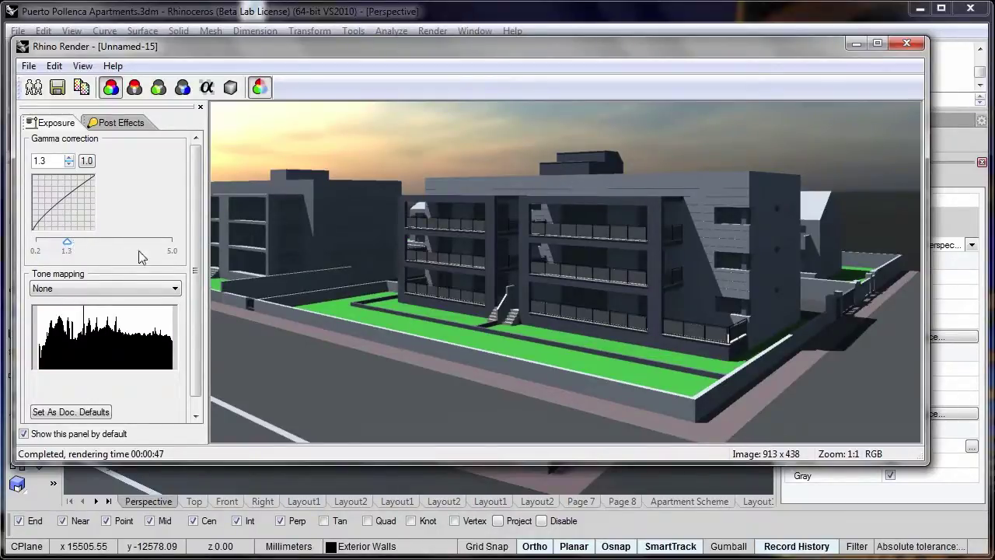
Enable the depth of field post effect on the render and set its blurring strength to 8
{"action": "left_click", "coordinate": [129, 126]}
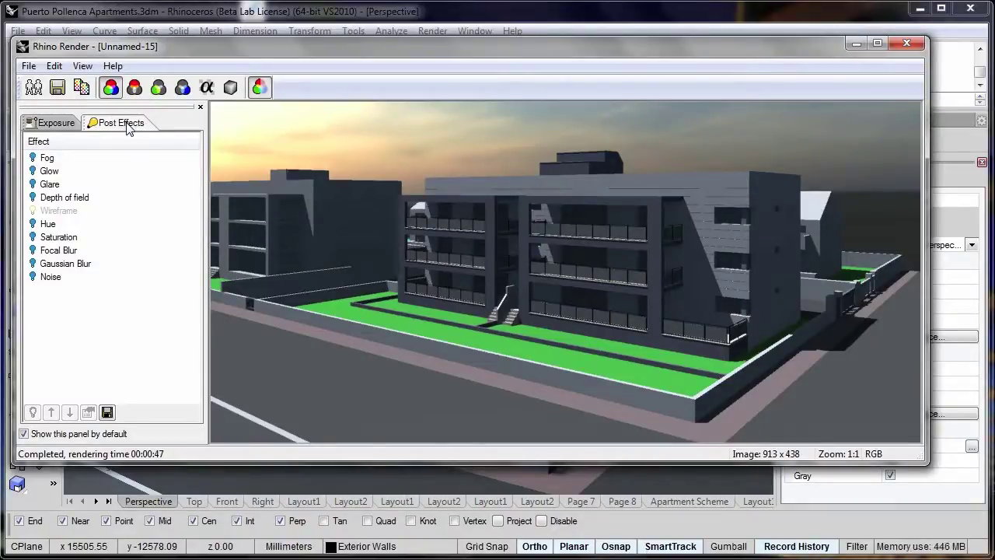
{"action": "left_click", "coordinate": [32, 198]}
{"action": "left_click", "coordinate": [89, 413]}
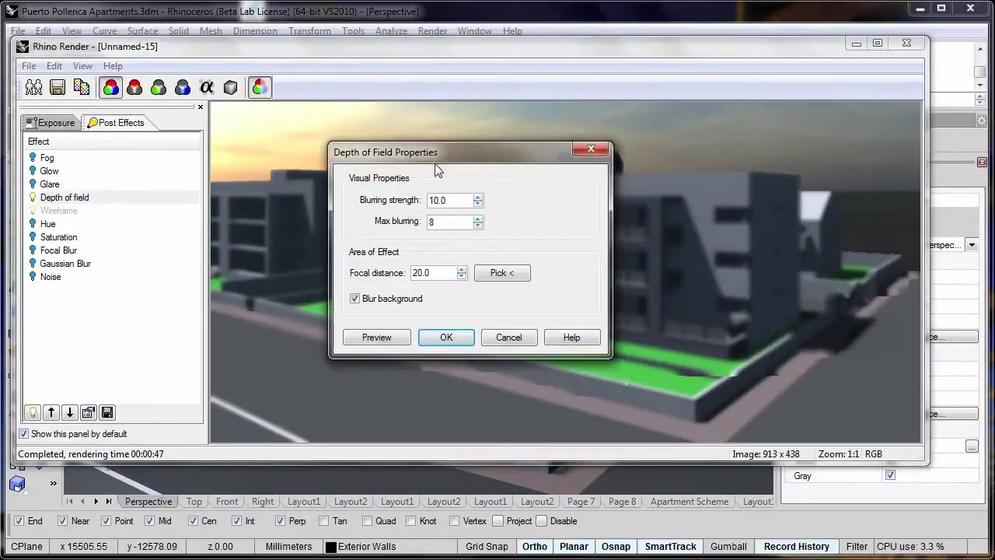
{"action": "left_click_drag", "start_coordinate": [438, 152], "coordinate": [398, 162]}
{"action": "left_click_drag", "start_coordinate": [411, 211], "coordinate": [388, 216]}
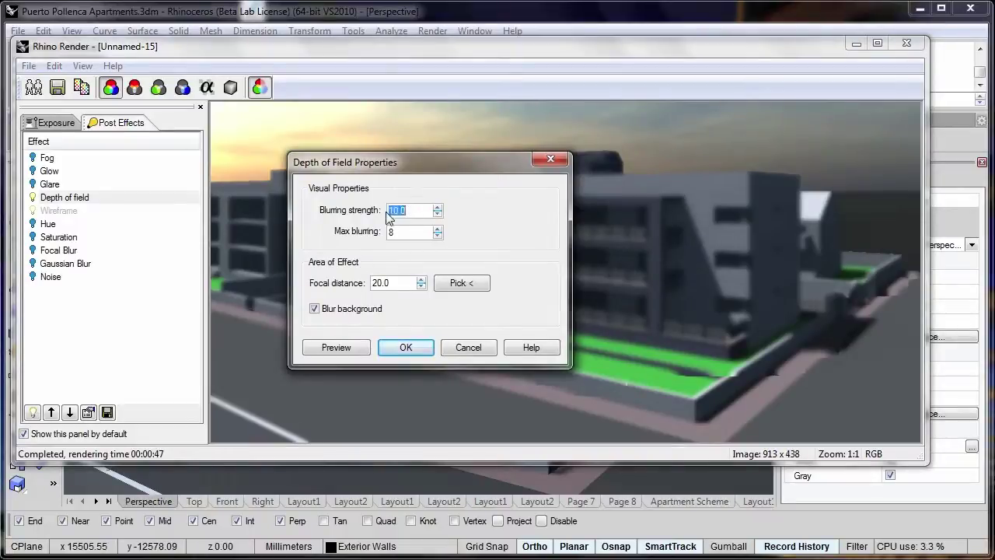
{"action": "type", "text": "8"}
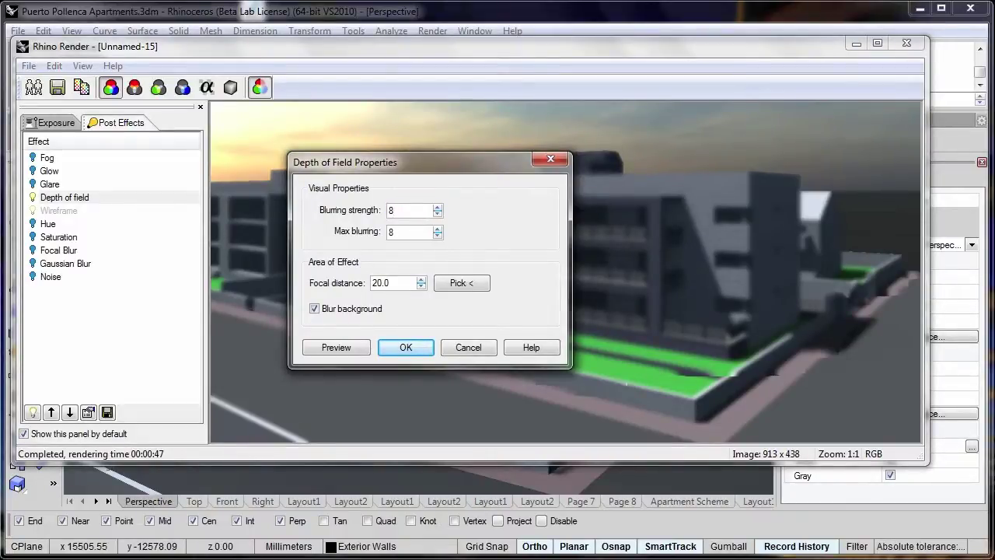
Pick the depth of field's focal distance on the front of the main building and apply the effect
{"action": "left_click", "coordinate": [461, 283]}
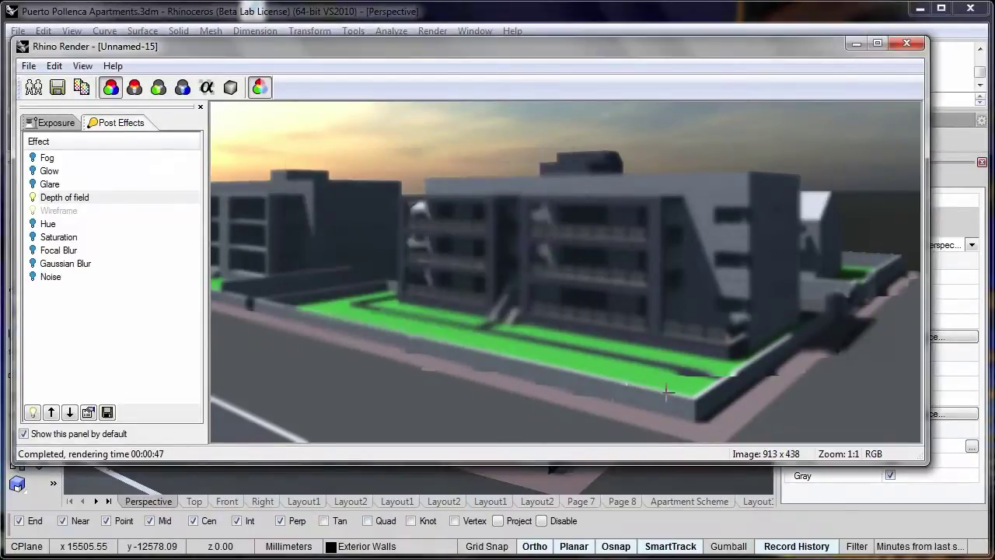
{"action": "left_click", "coordinate": [650, 333]}
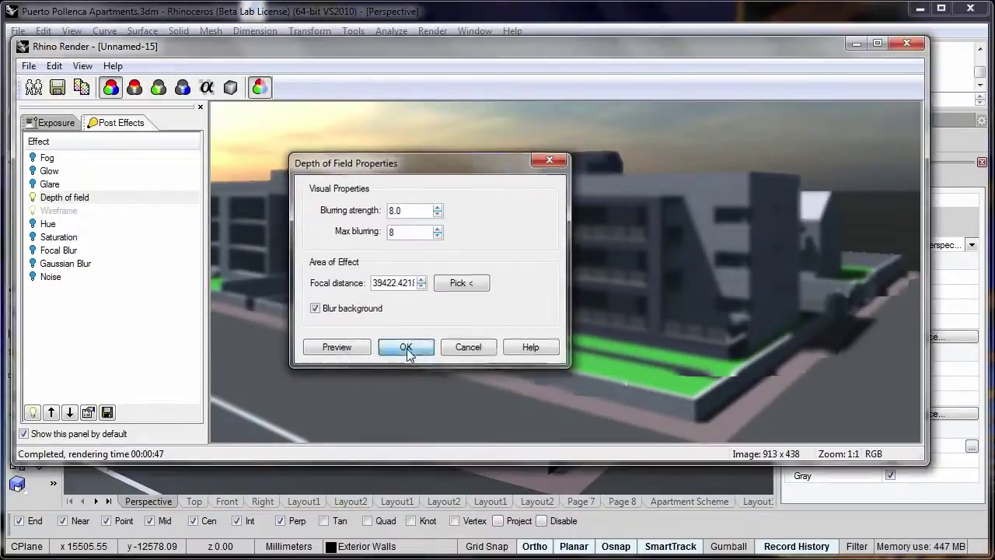
{"action": "left_click", "coordinate": [407, 349]}
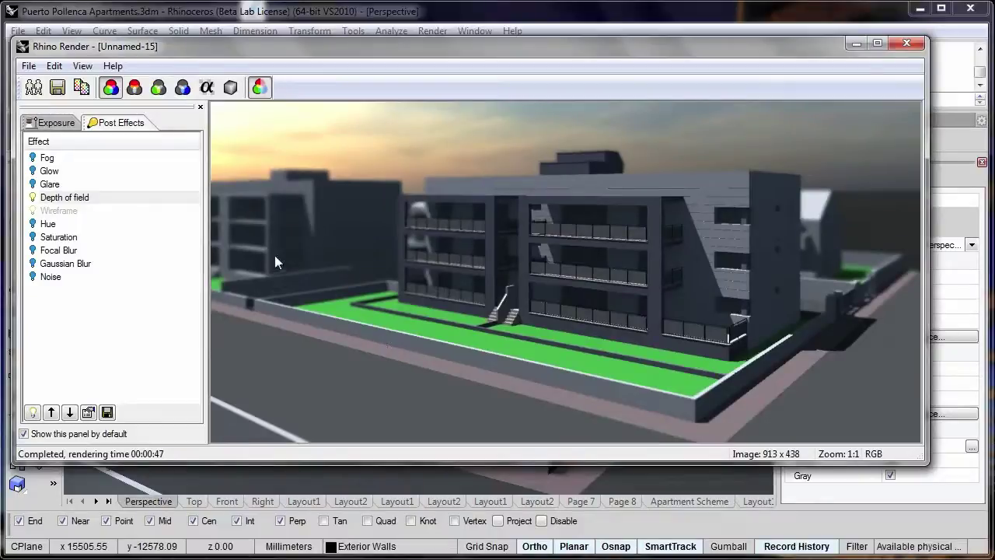